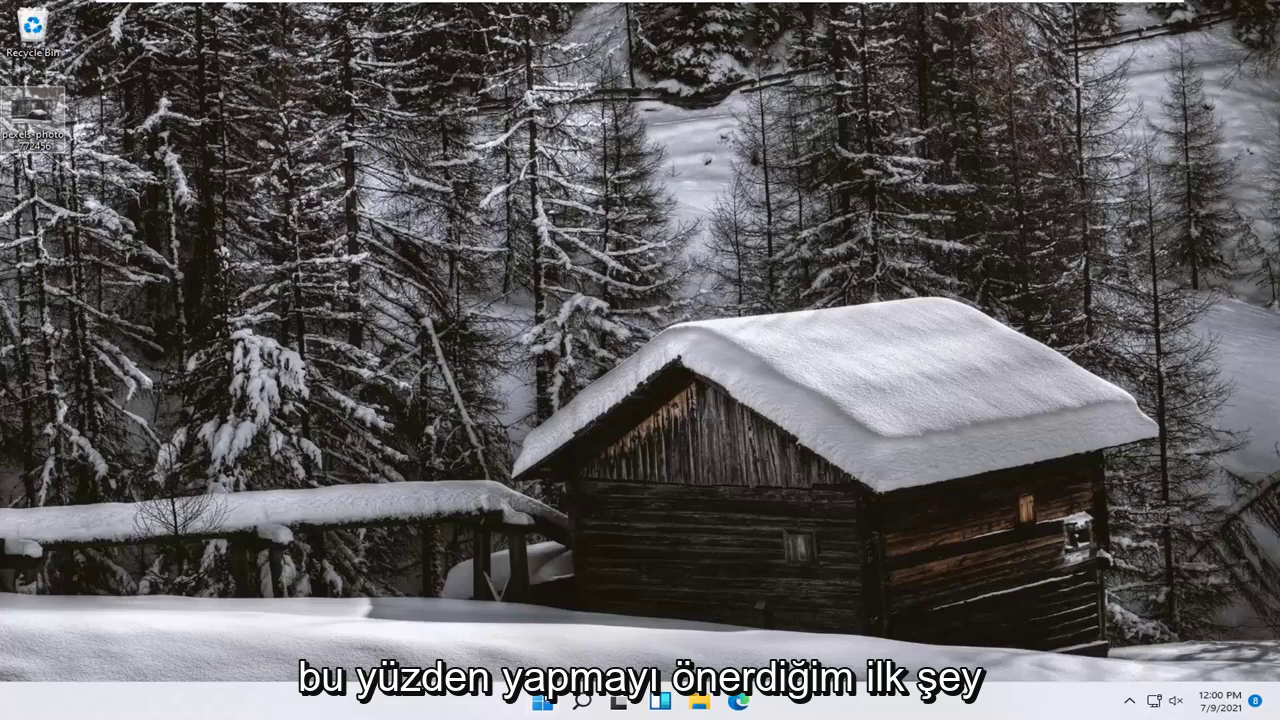
# - Open the list of other troubleshooters in the system's Troubleshoot settings
pyautogui.rightClick(543, 705)
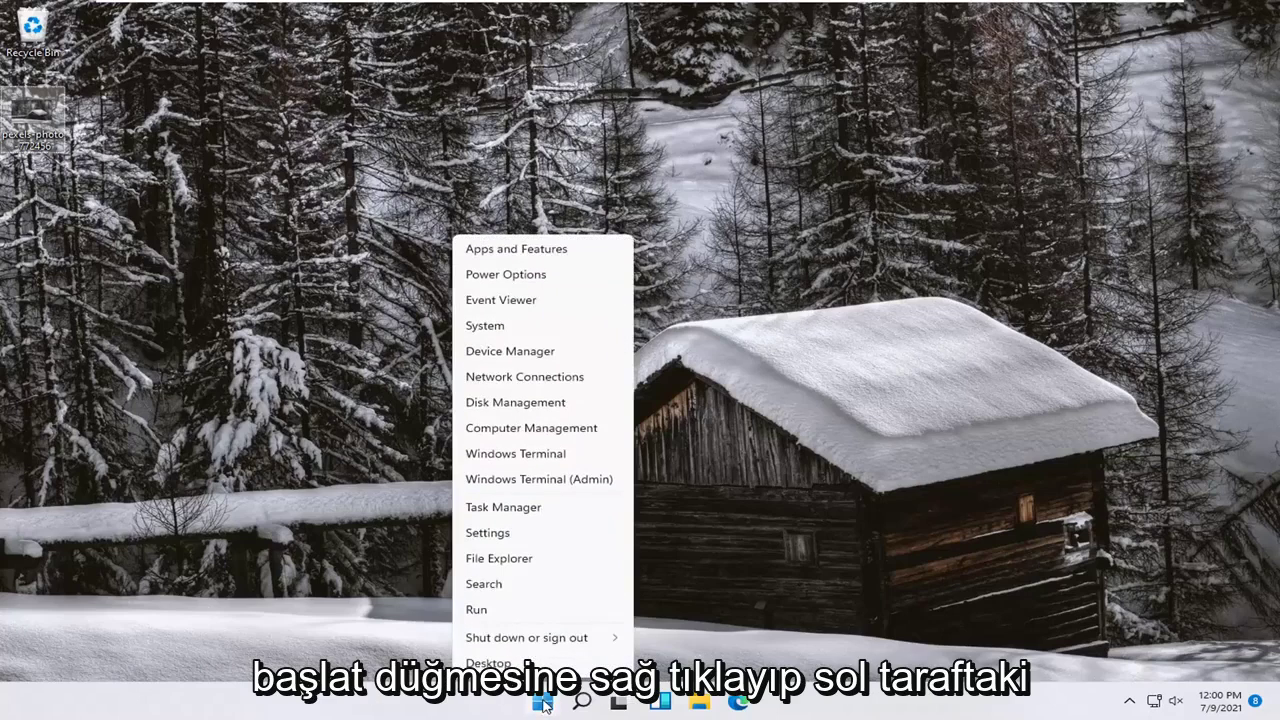
pyautogui.click(494, 545)
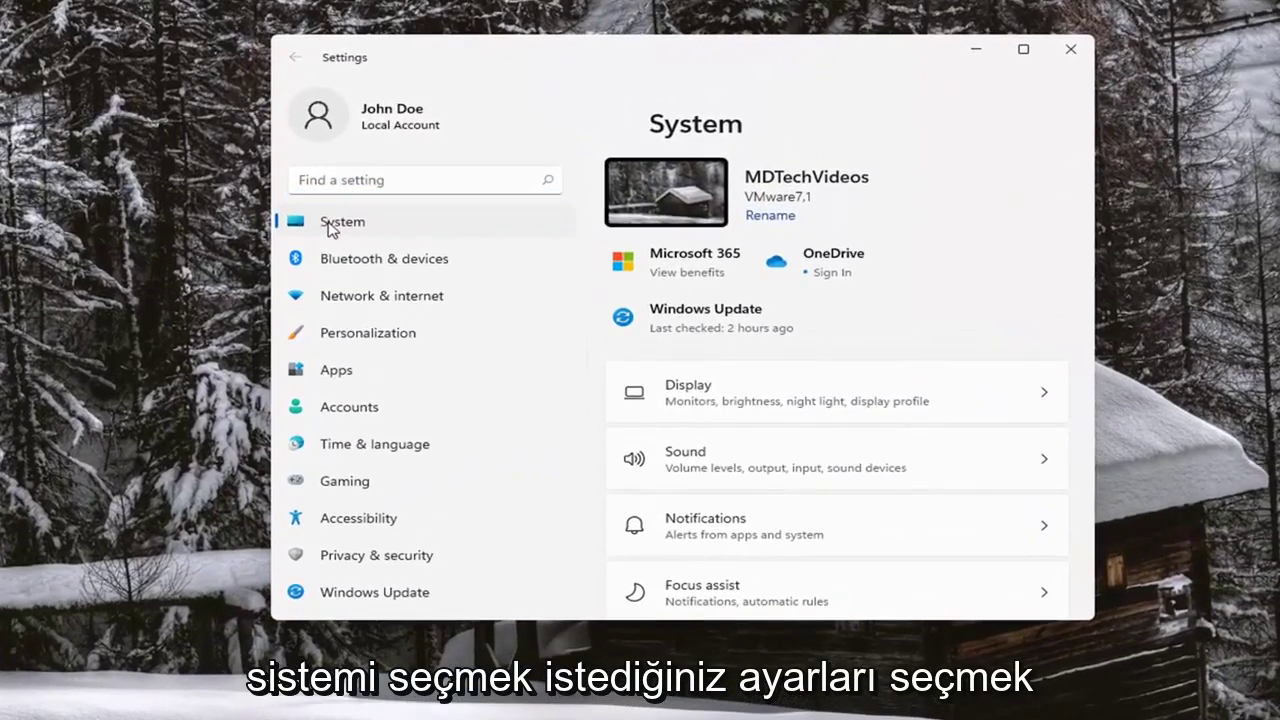
pyautogui.scroll(-3, 824, 488)
pyautogui.scroll(-3, 840, 505)
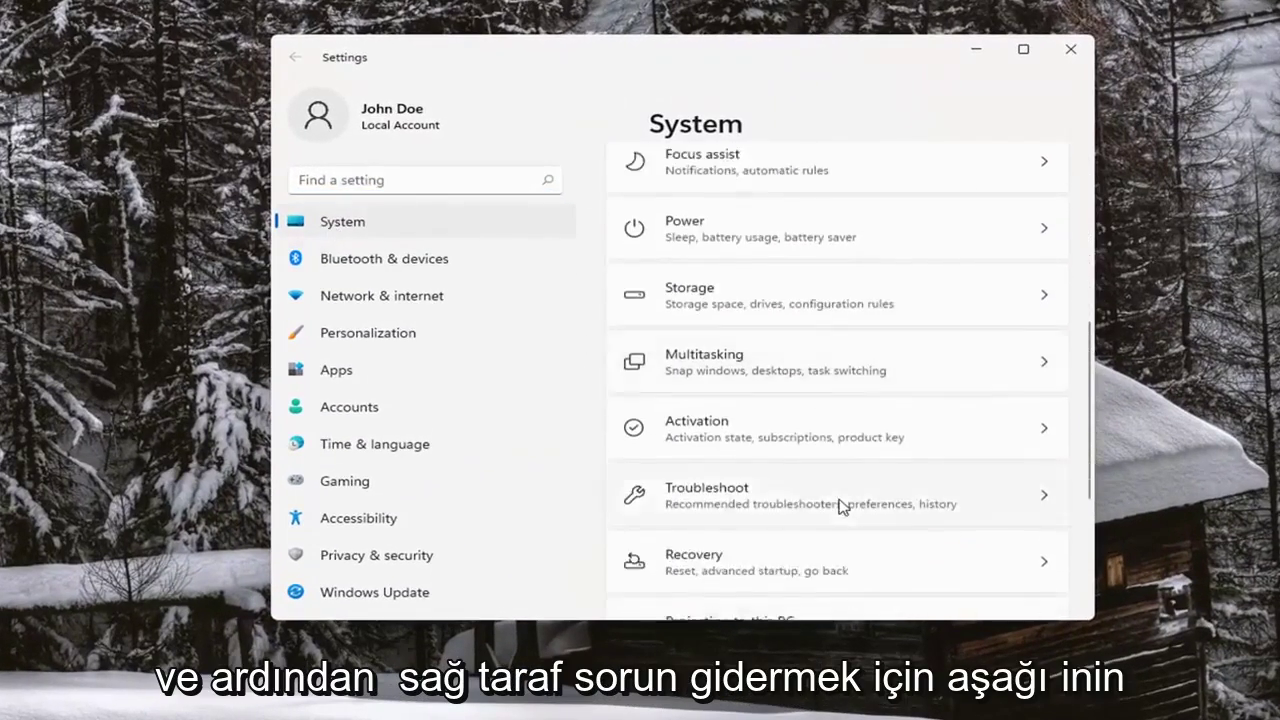
pyautogui.click(786, 427)
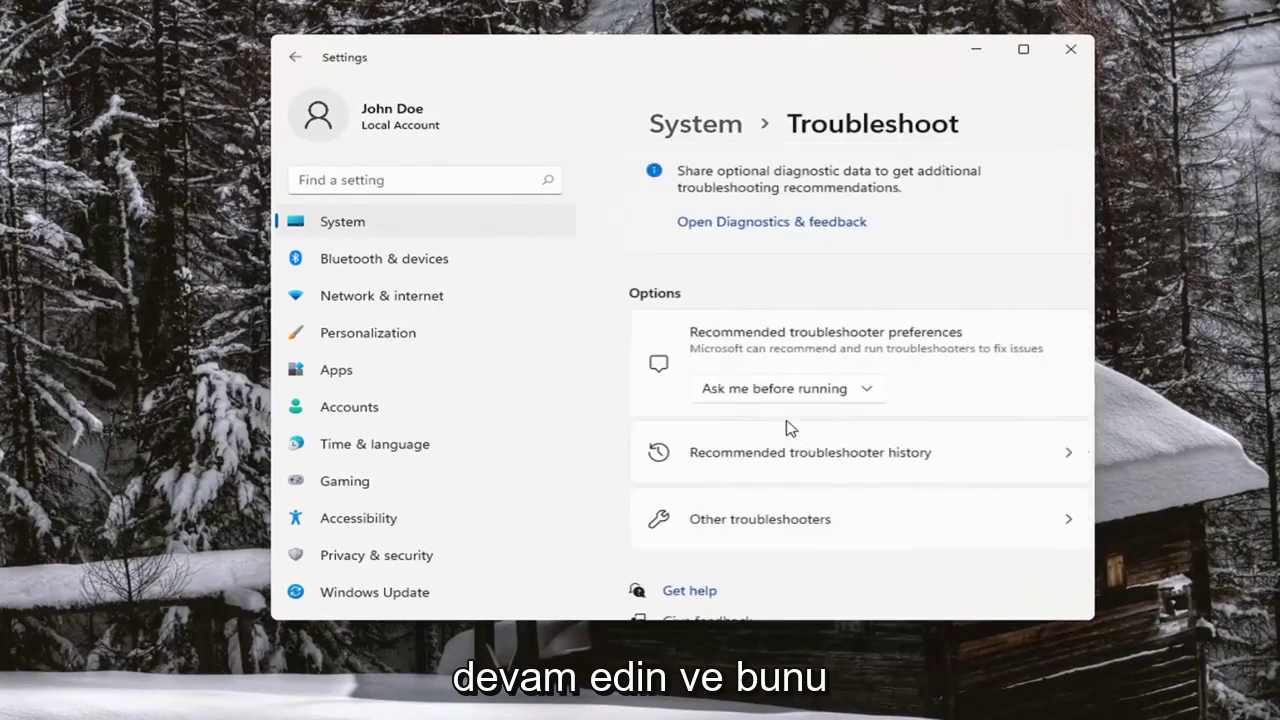
pyautogui.scroll(-1, 760, 470)
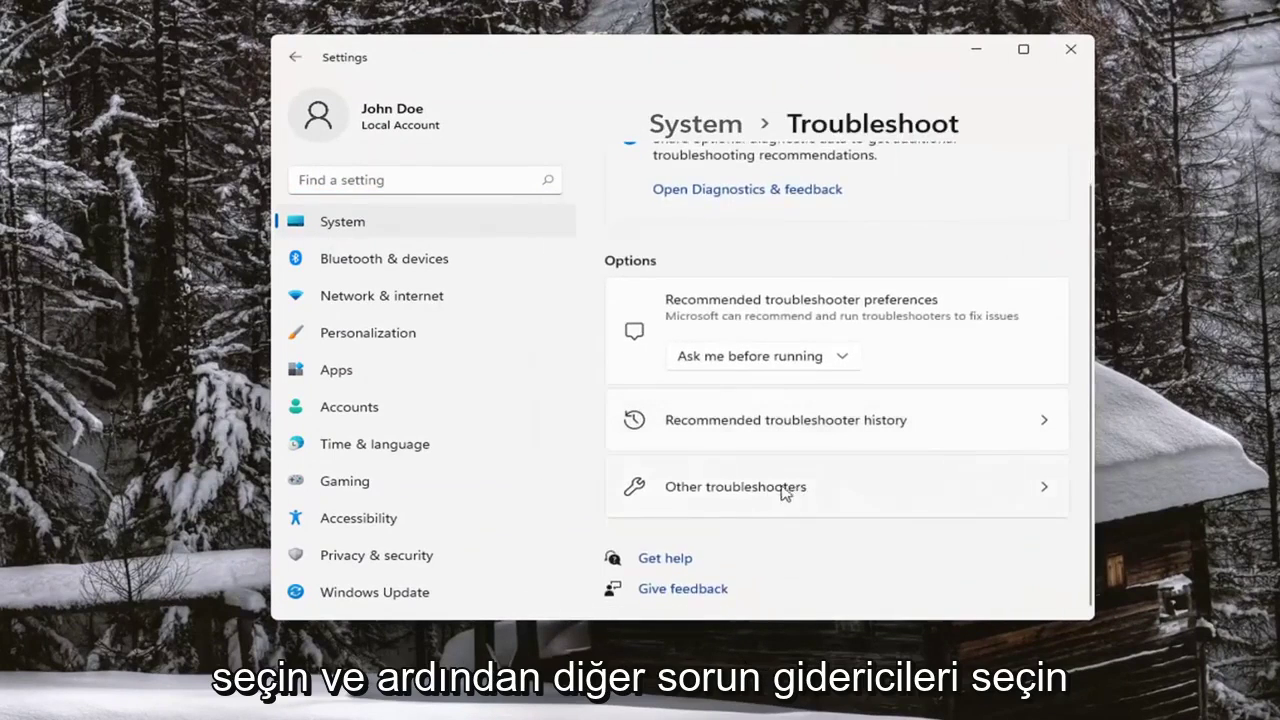
pyautogui.click(822, 487)
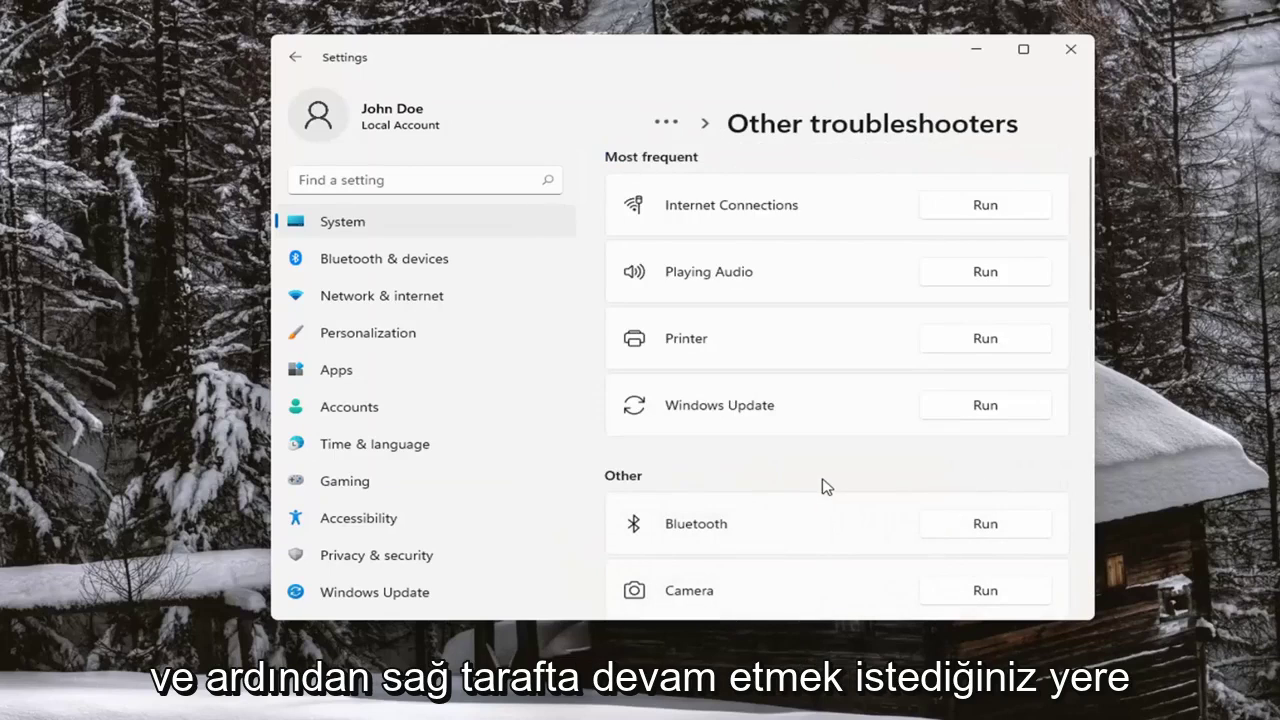
# - Run the Search and Indexing troubleshooter
pyautogui.scroll(-5, 822, 487)
pyautogui.scroll(-3, 826, 487)
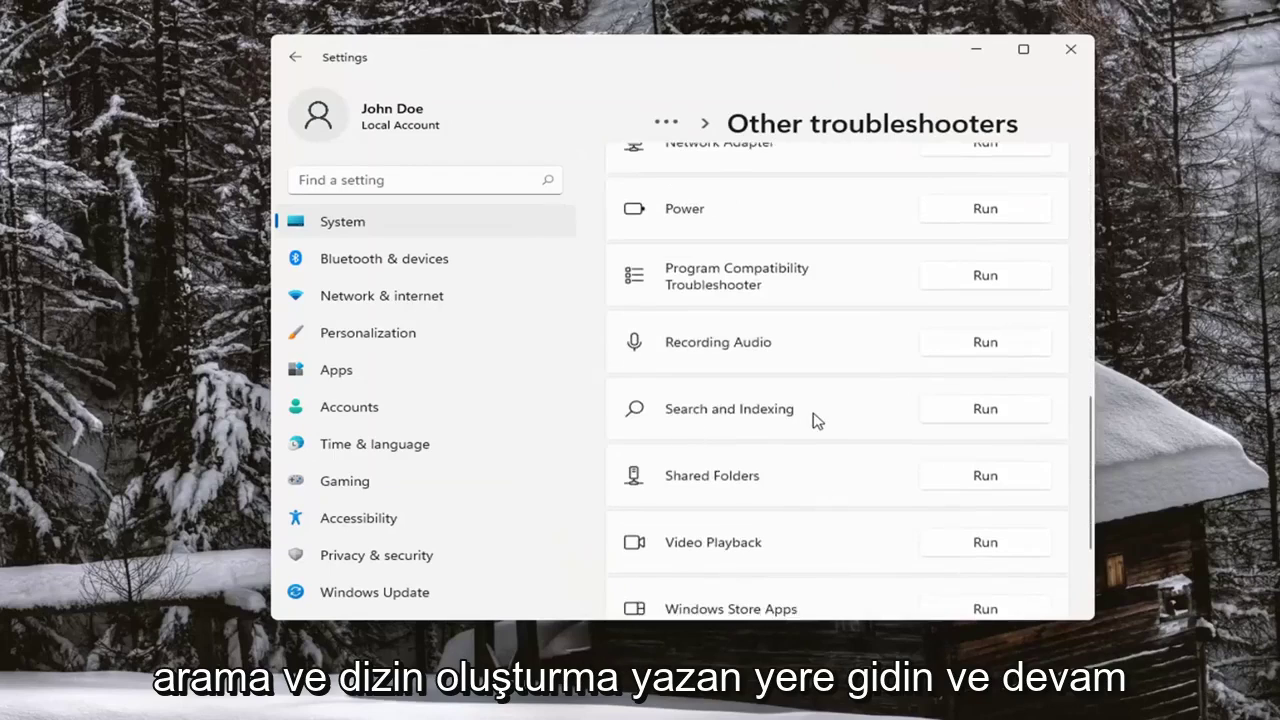
pyautogui.click(985, 409)
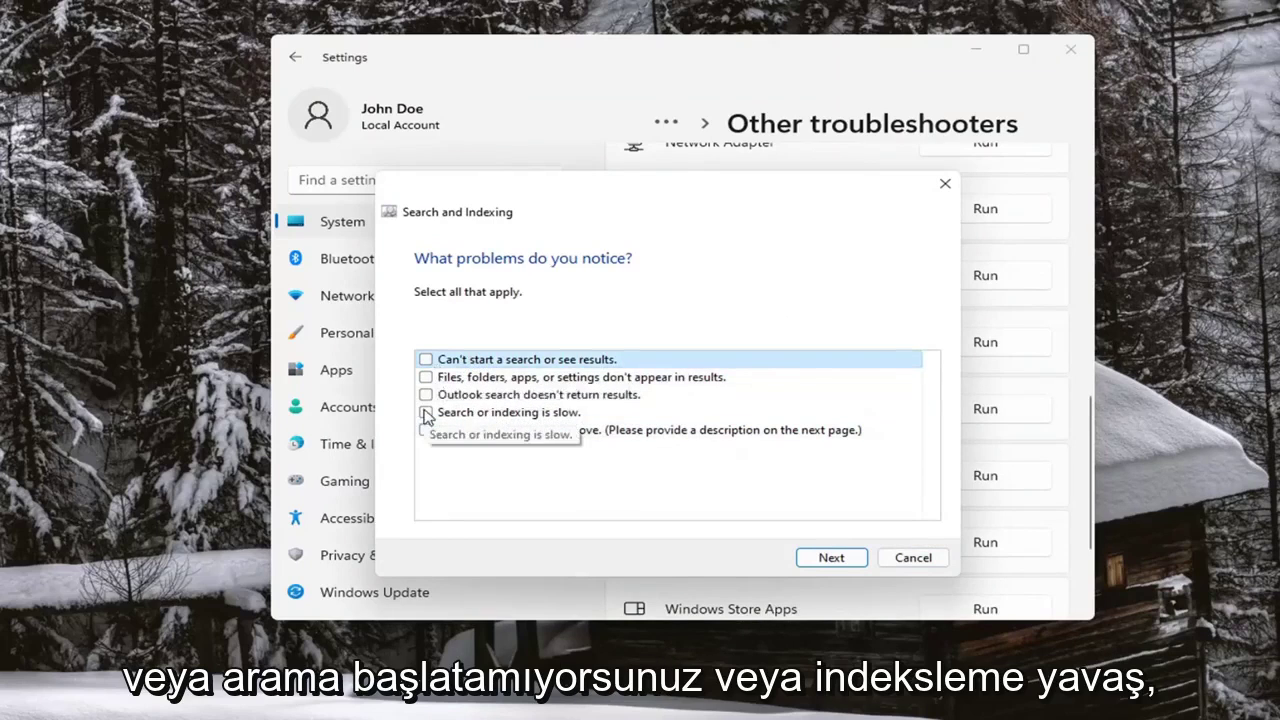
# - Report failed searches, missing files in results, missing Outlook results and slow indexing as the problems, leaving the description blank
pyautogui.click(426, 412)
pyautogui.click(428, 358)
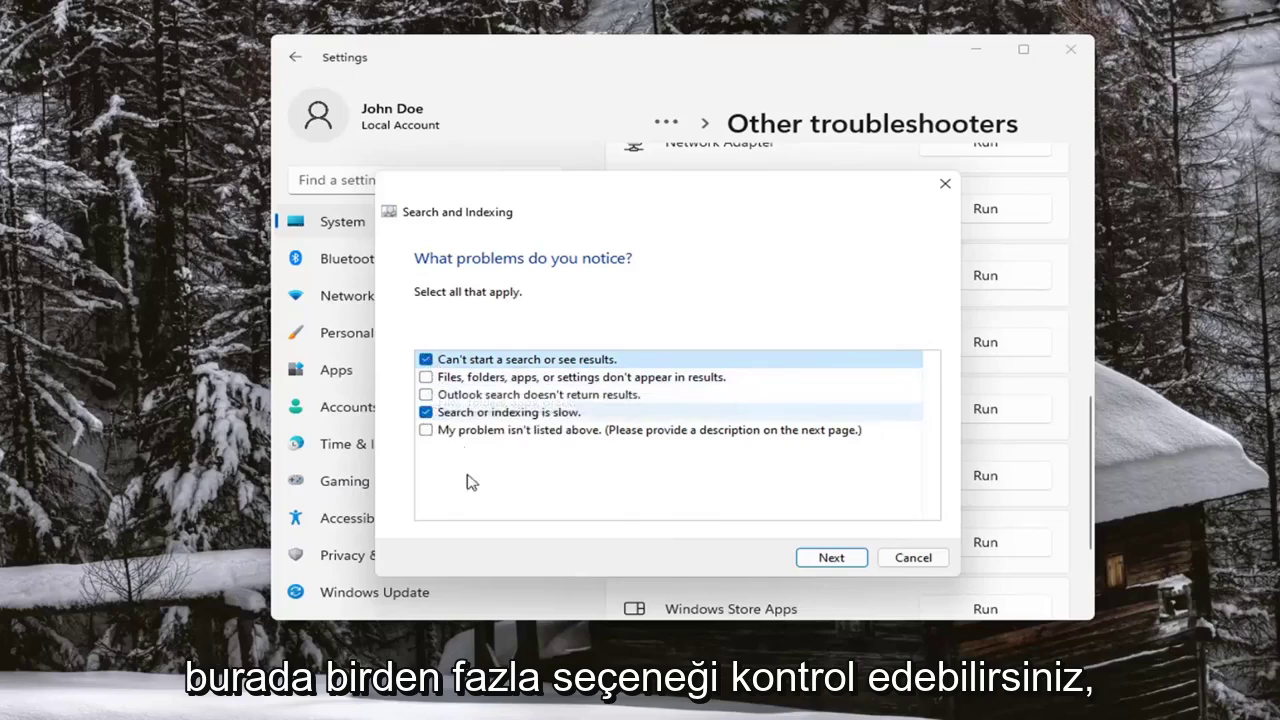
pyautogui.click(426, 394)
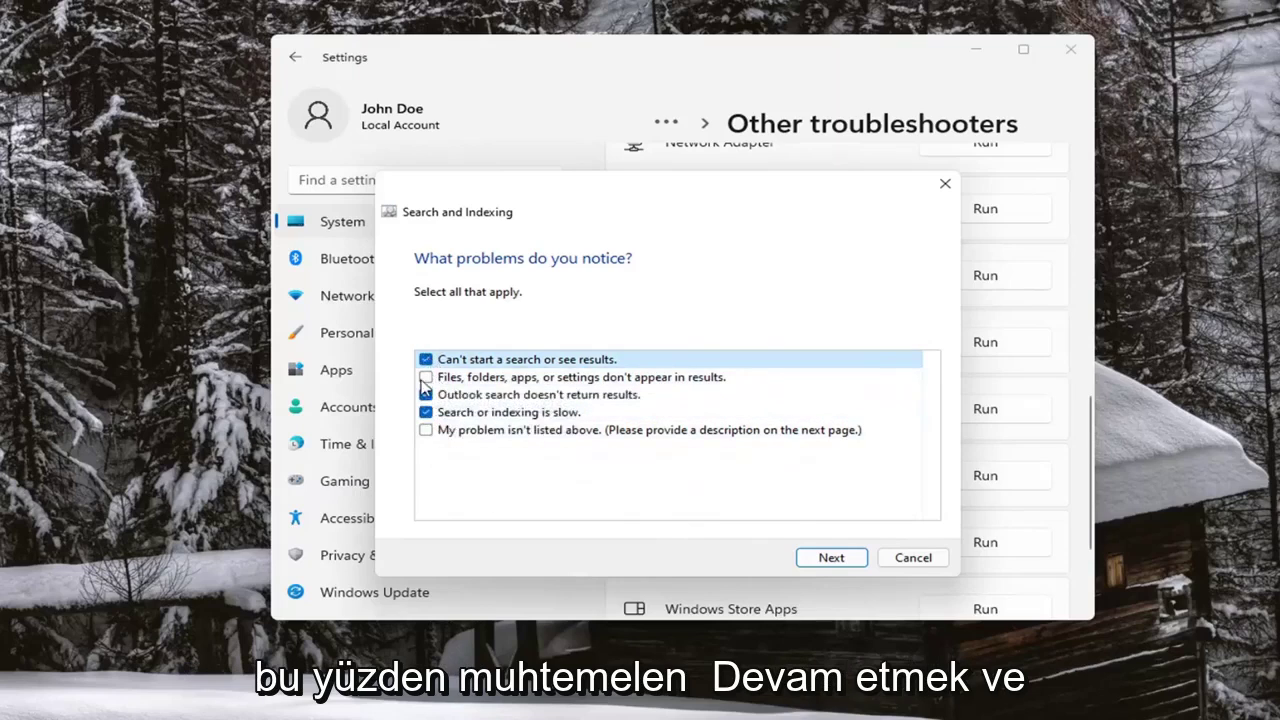
pyautogui.click(426, 377)
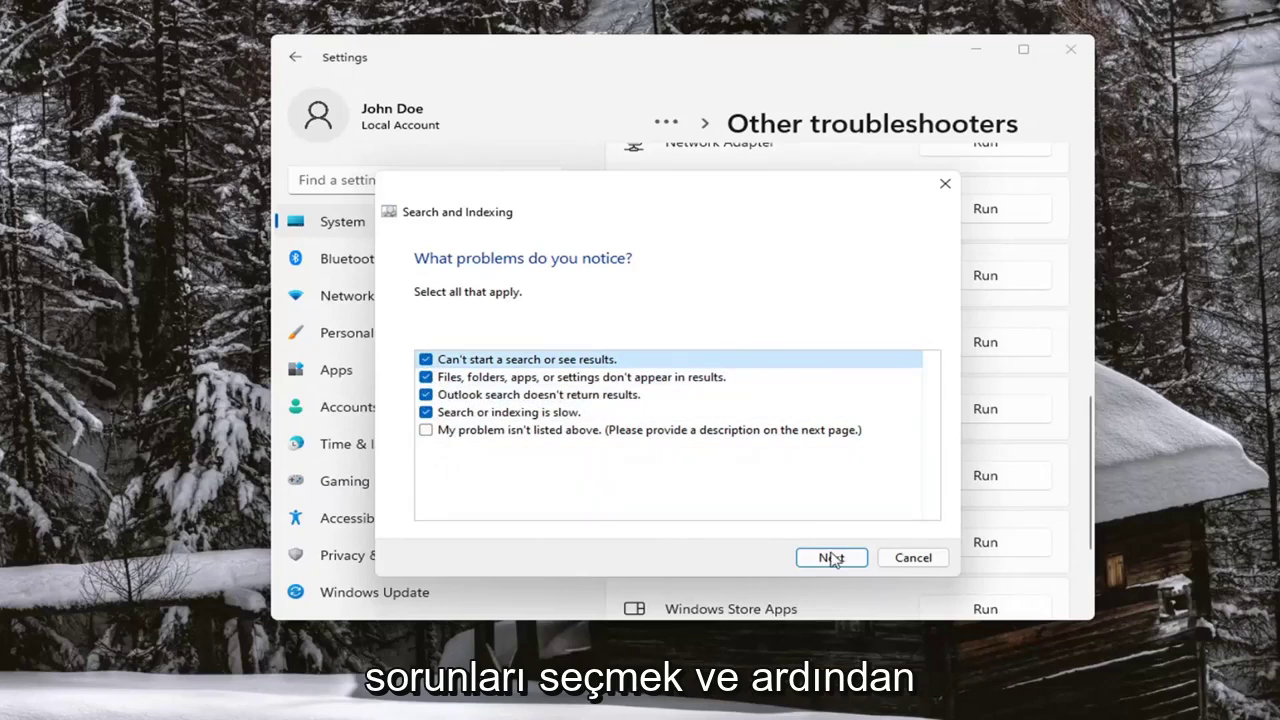
pyautogui.click(831, 557)
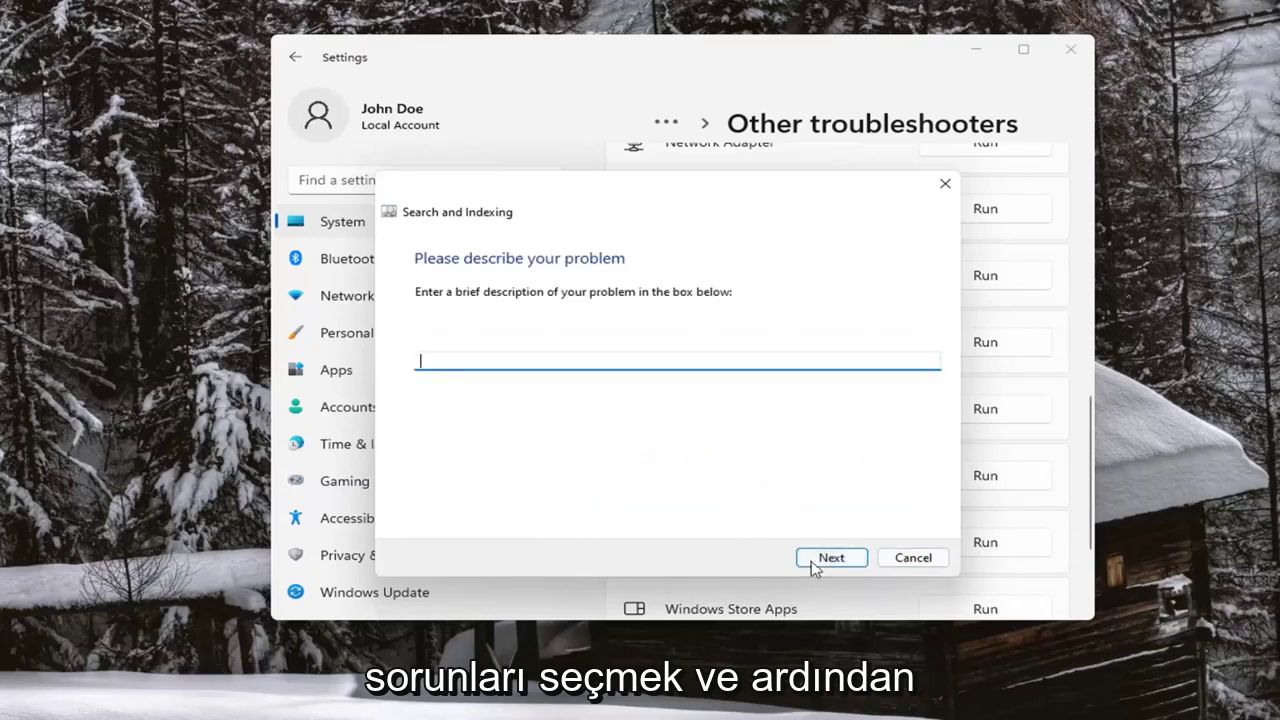
pyautogui.click(818, 559)
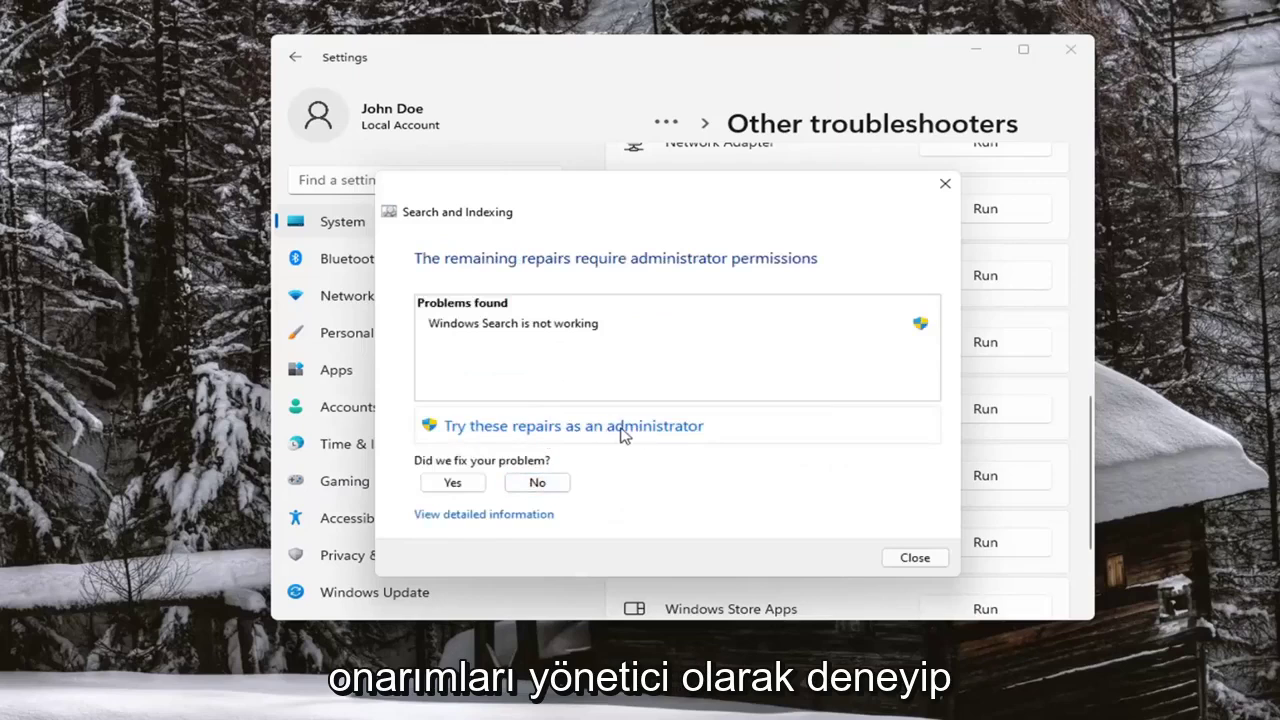
# - Retry the repairs as an administrator and mark every listed search problem except "My problem isn't listed above"
pyautogui.click(624, 432)
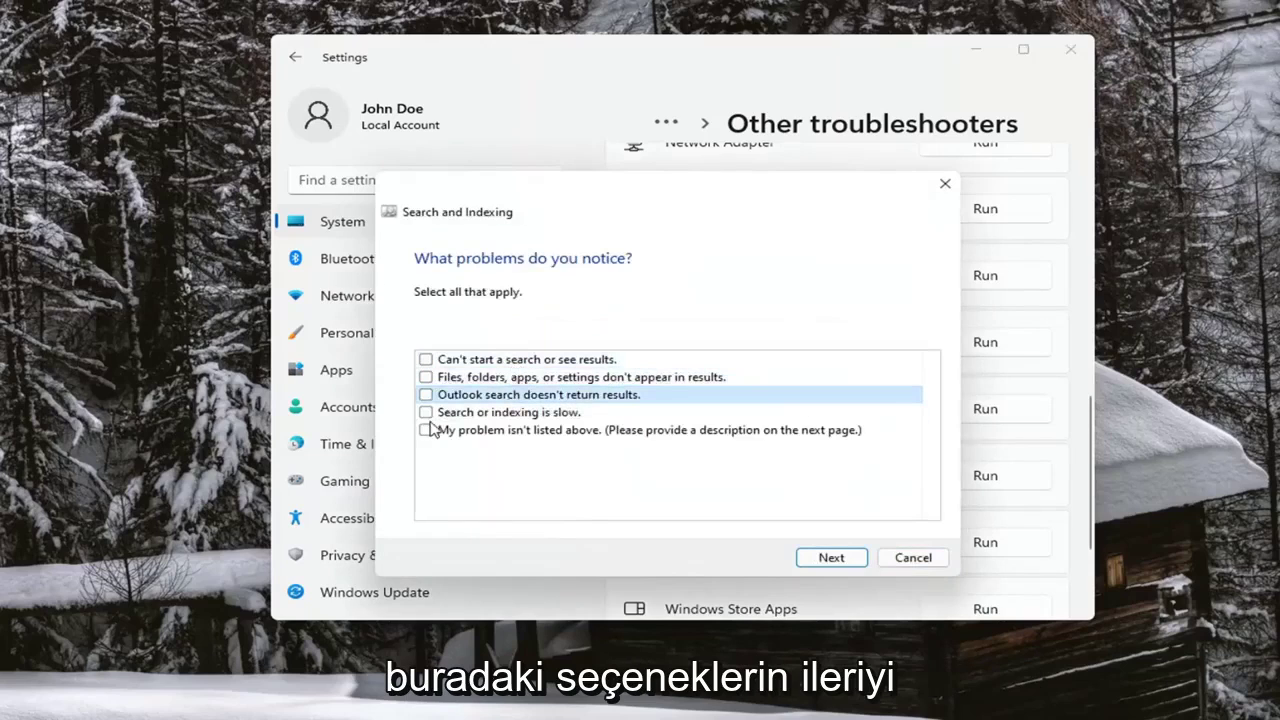
pyautogui.click(426, 430)
pyautogui.click(426, 412)
pyautogui.click(426, 430)
pyautogui.click(426, 394)
pyautogui.click(426, 377)
pyautogui.click(426, 377)
pyautogui.click(426, 359)
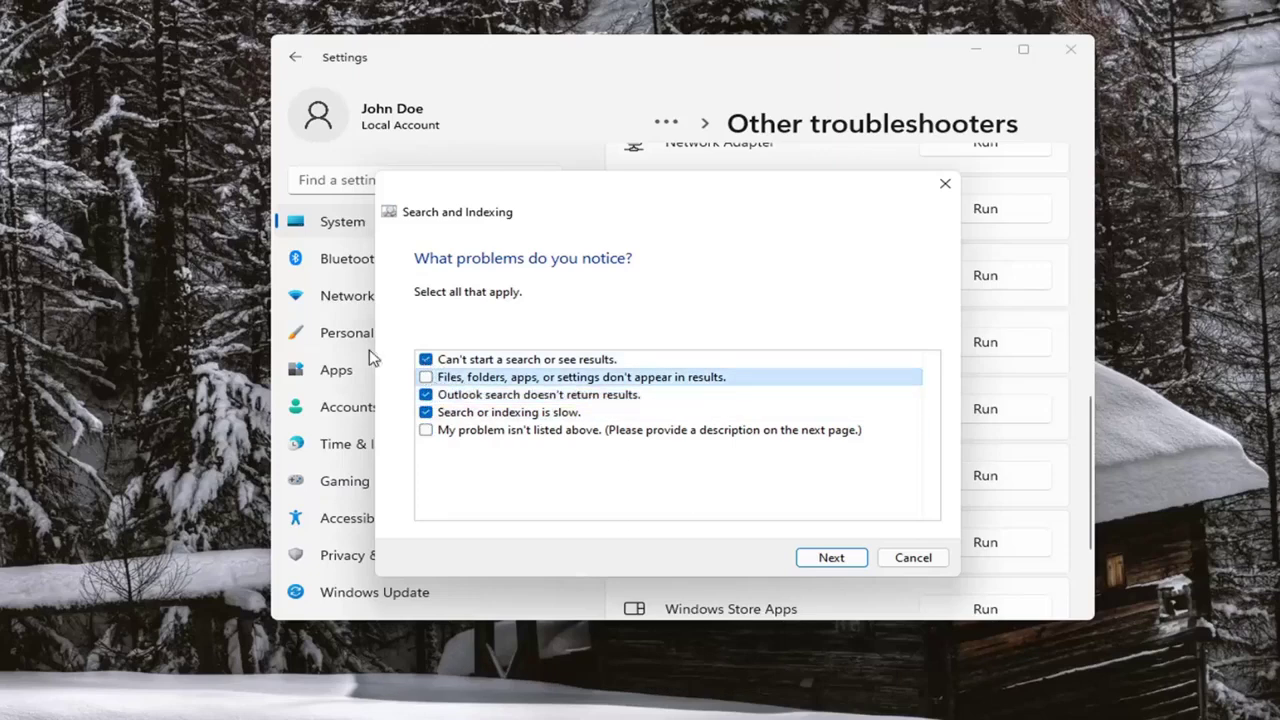
pyautogui.click(426, 377)
# - Submit the marked problems without a description and close the troubleshooter and Settings when it finishes
pyautogui.click(848, 562)
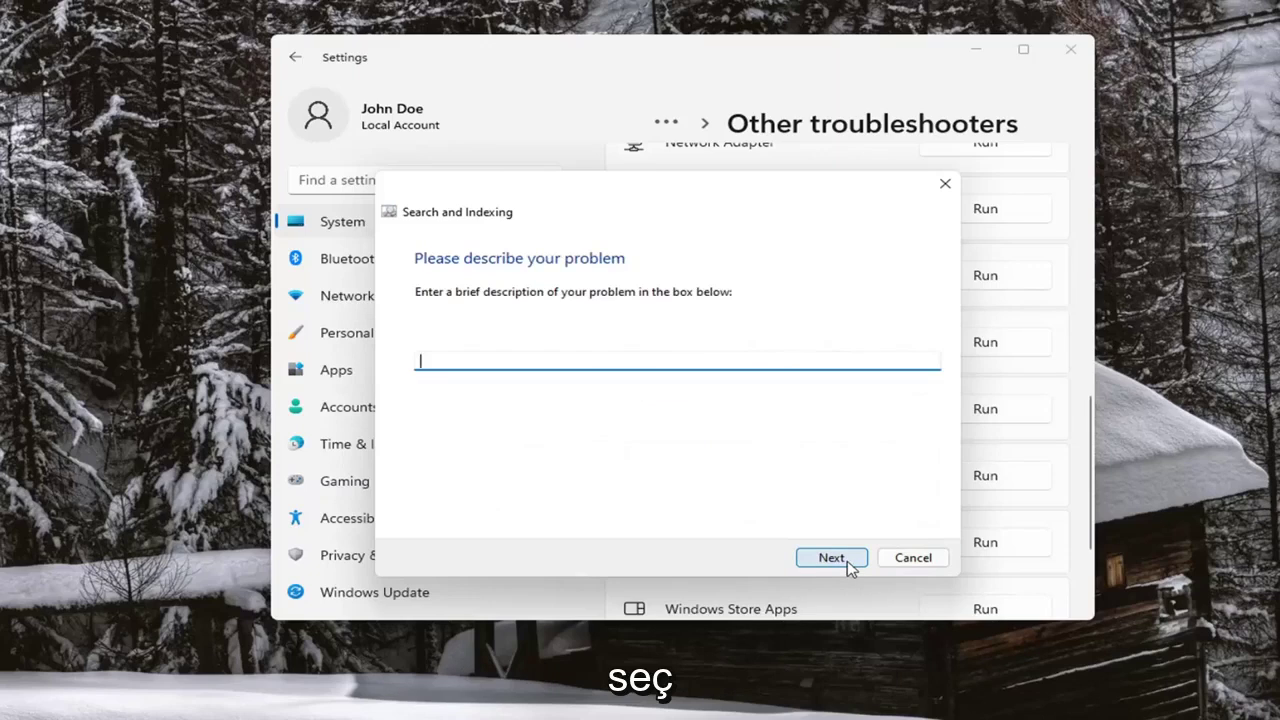
pyautogui.click(846, 562)
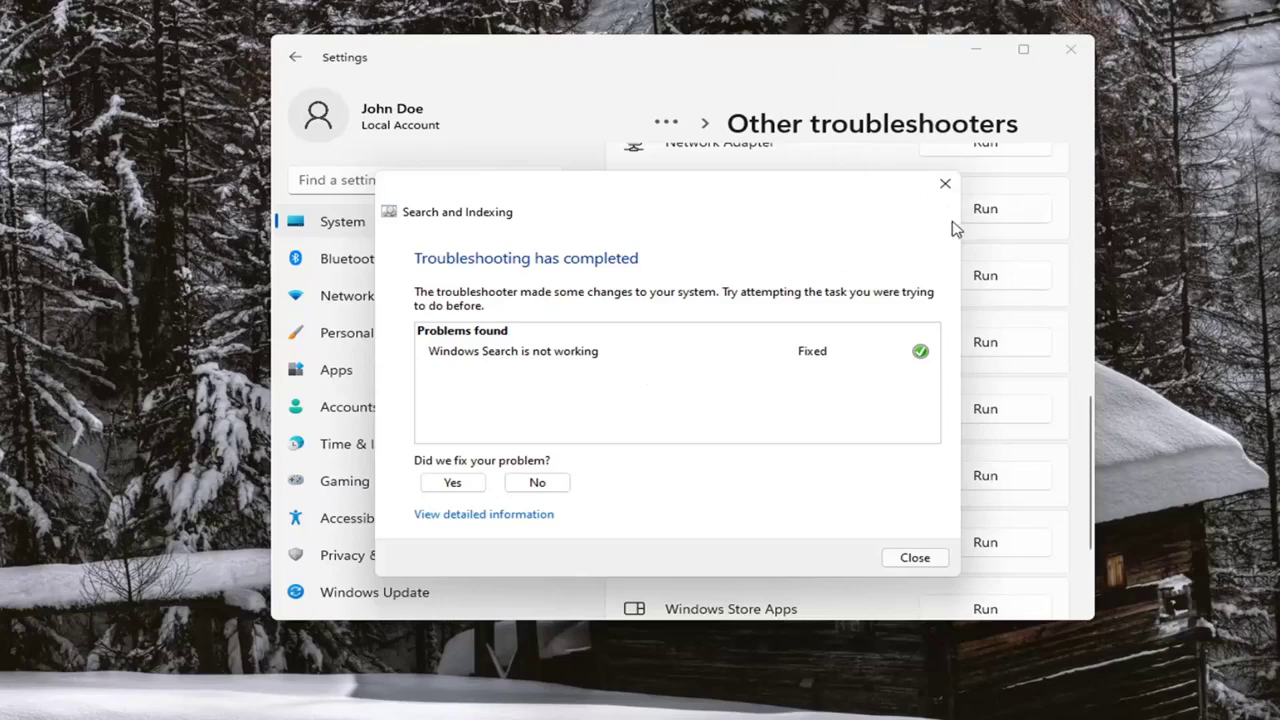
pyautogui.click(945, 184)
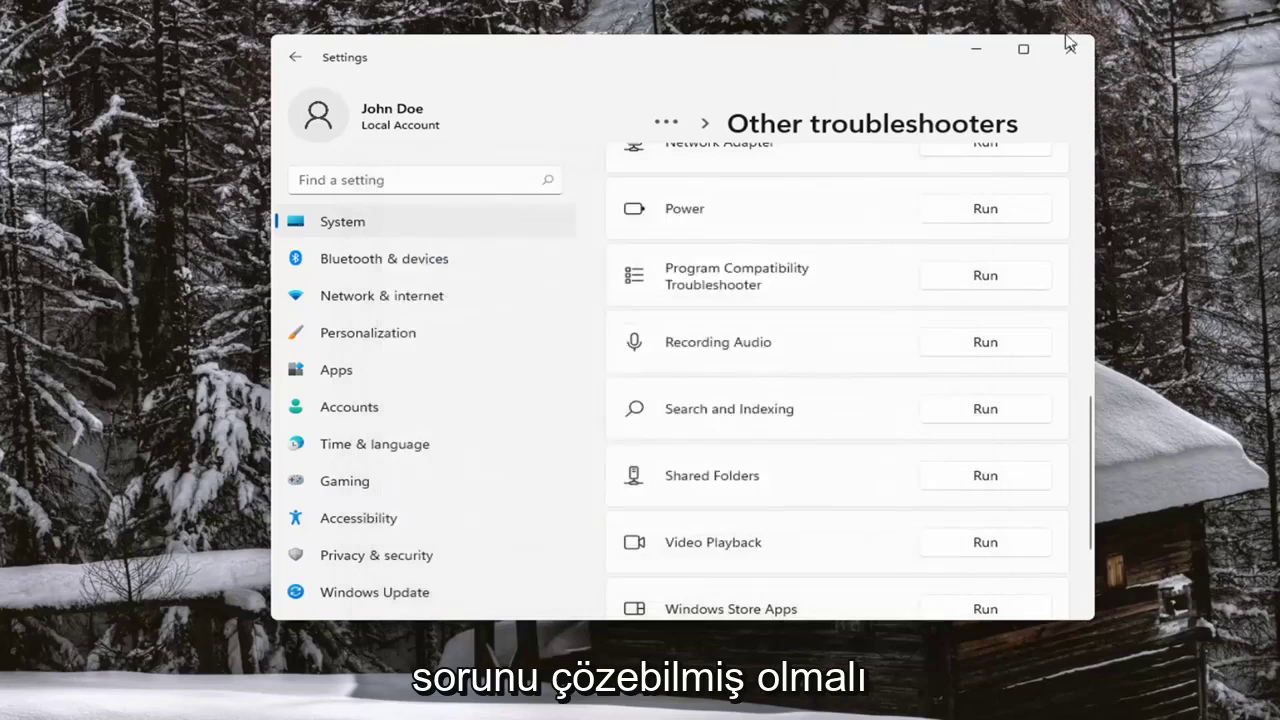
pyautogui.click(1070, 48)
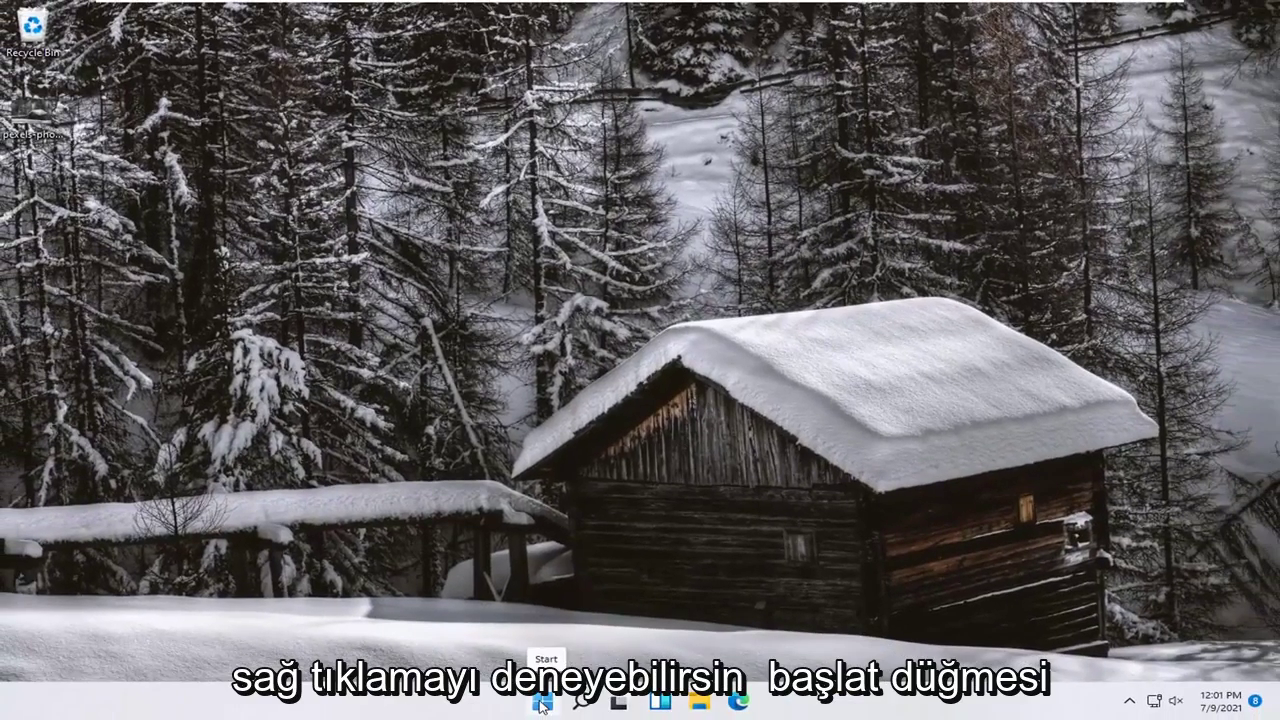
# - Open Control Panel with the Run command "control" and show its items as large icons
pyautogui.rightClick(541, 702)
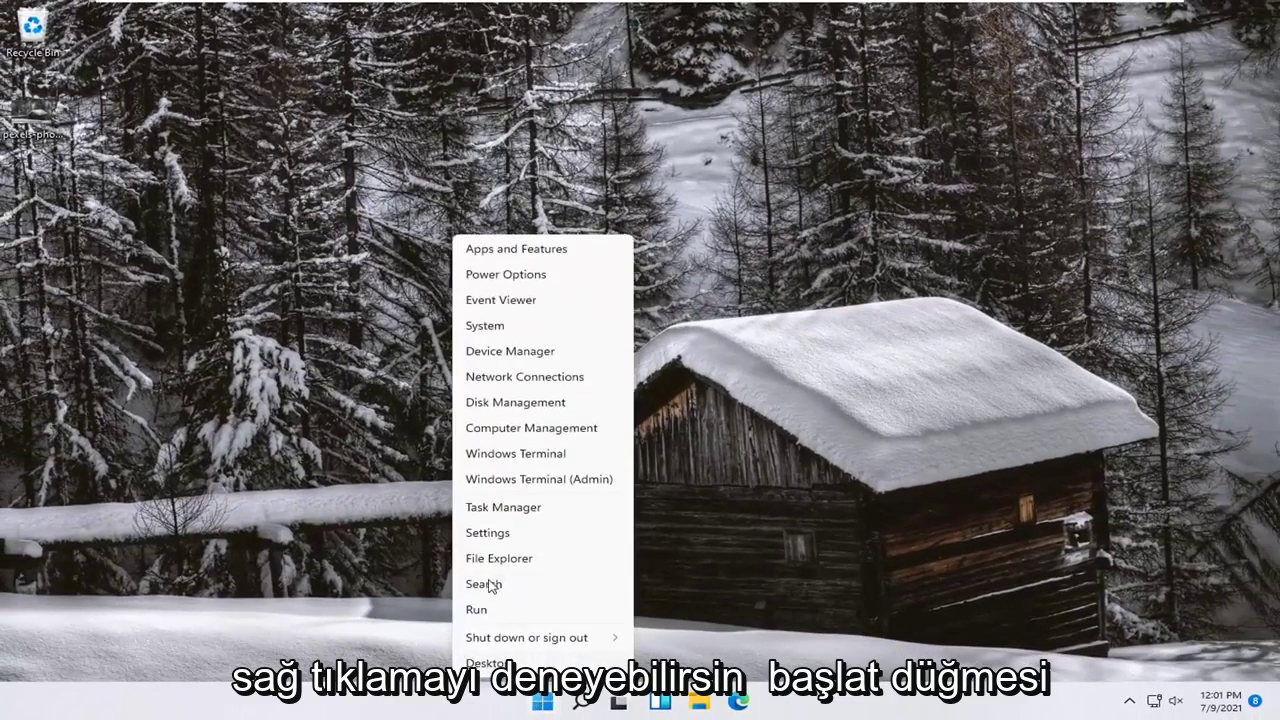
pyautogui.click(488, 609)
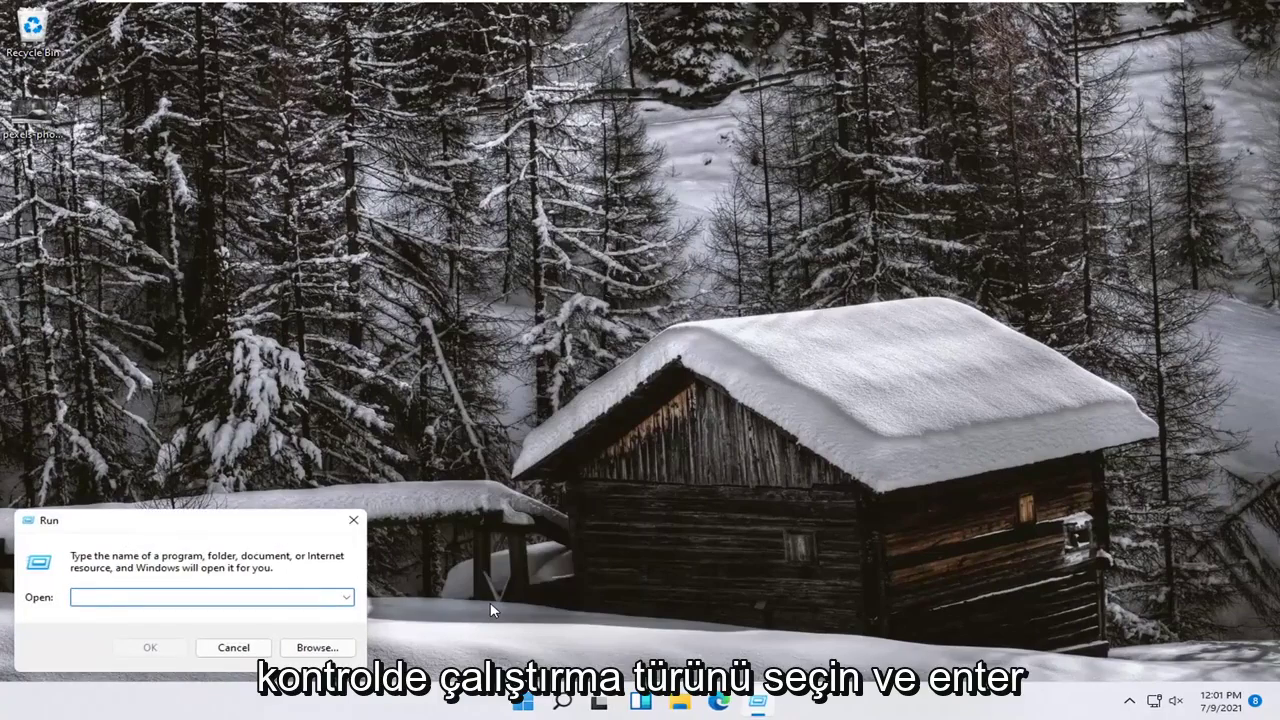
pyautogui.write('control')
pyautogui.press('Return')
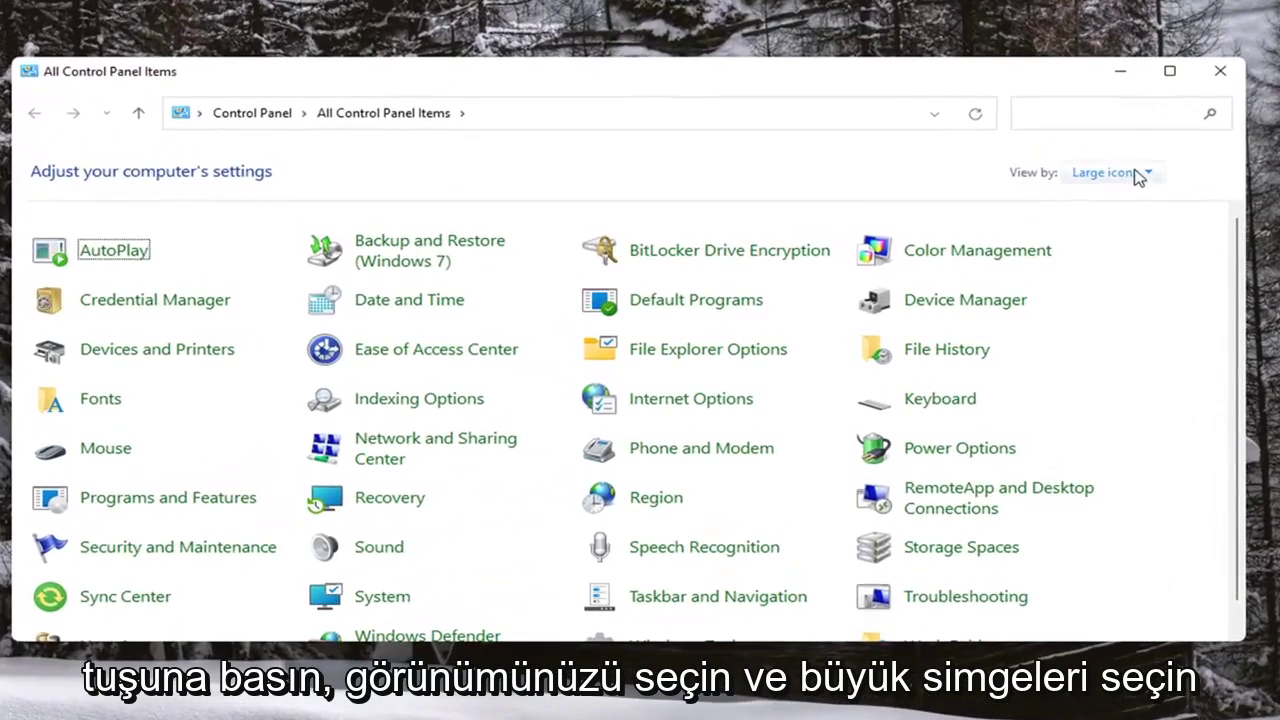
pyautogui.click(1034, 206)
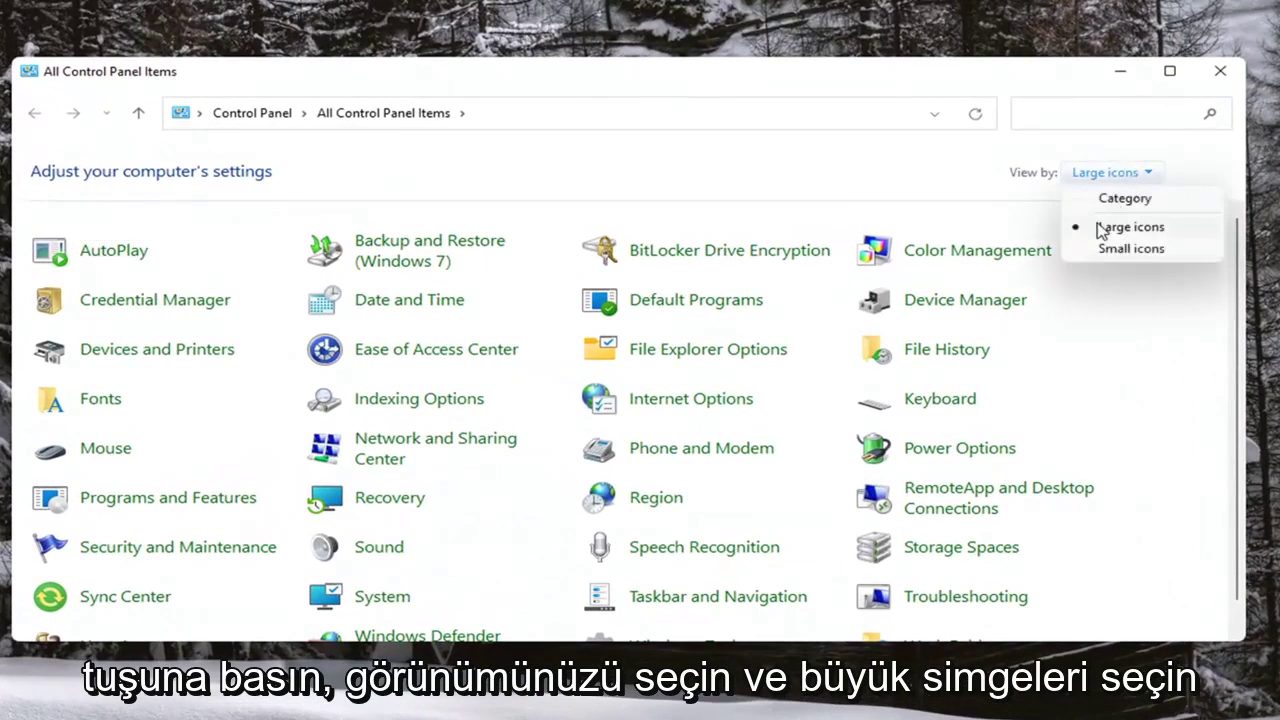
pyautogui.click(1100, 227)
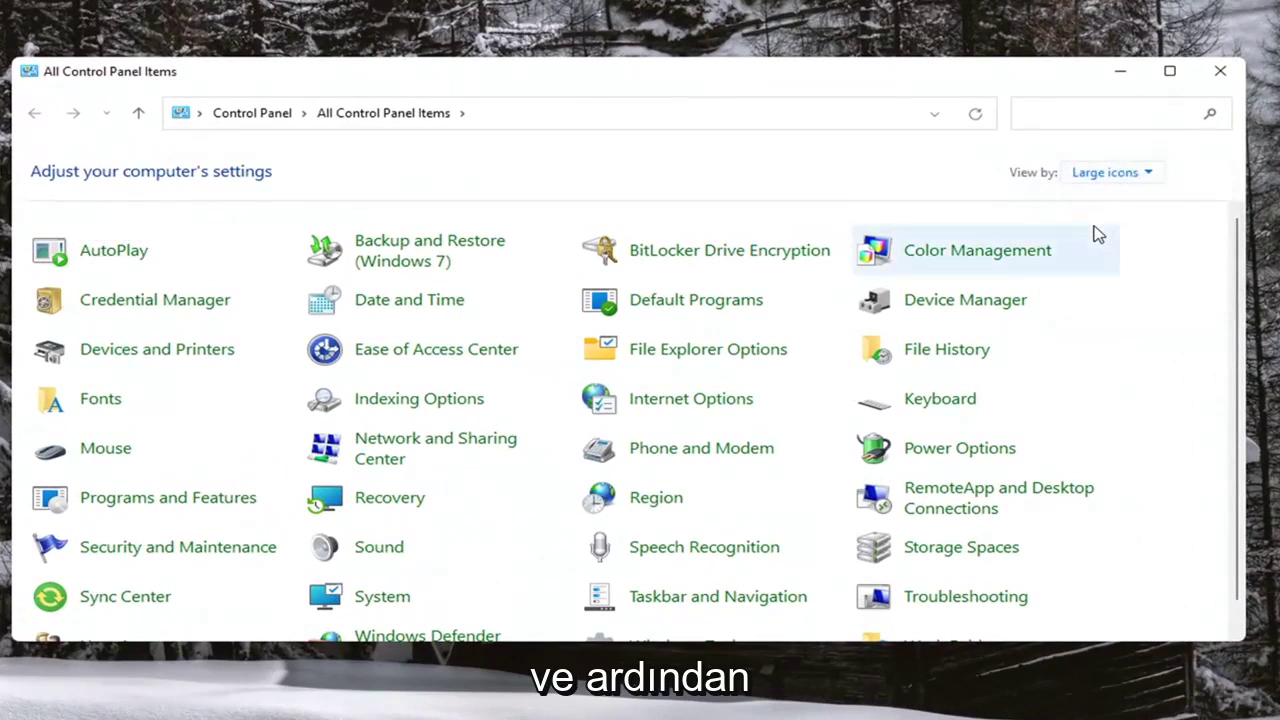
# - Delete and rebuild the search index from the advanced Indexing Options, closing Indexing Options once indexing completes
pyautogui.click(418, 406)
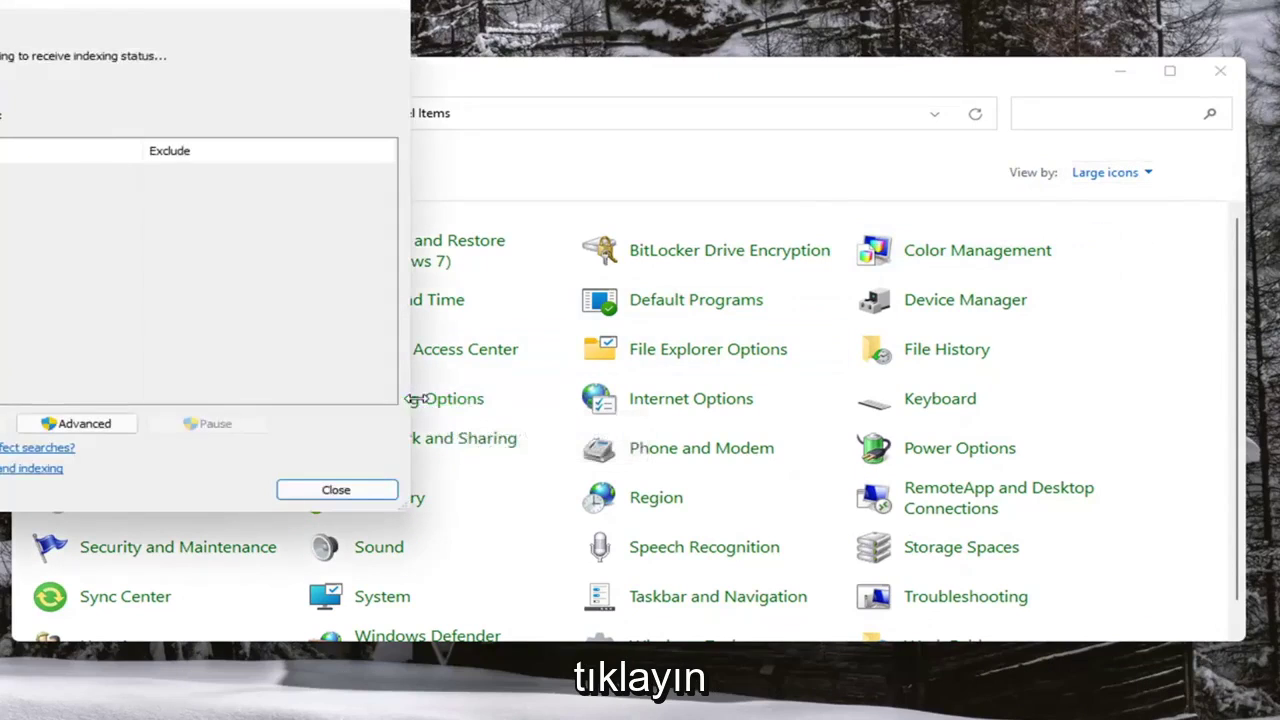
pyautogui.moveTo(177, 6); pyautogui.dragTo(701, 80)
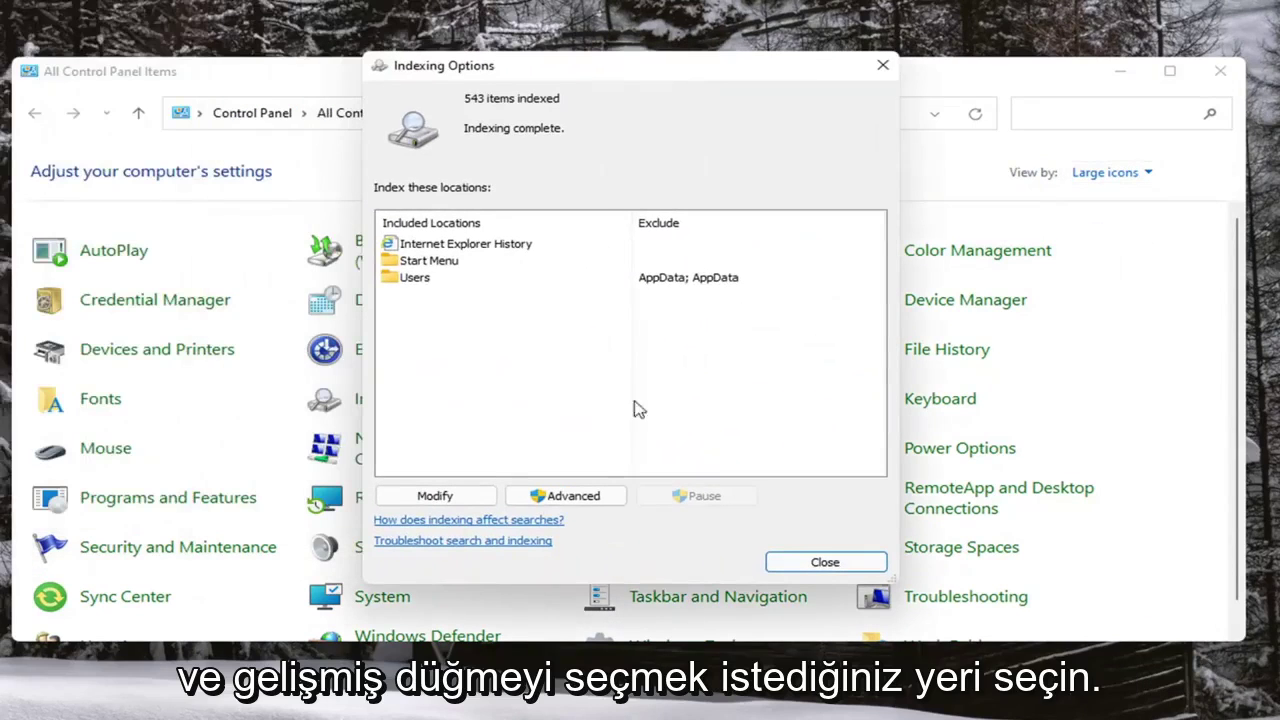
pyautogui.click(585, 494)
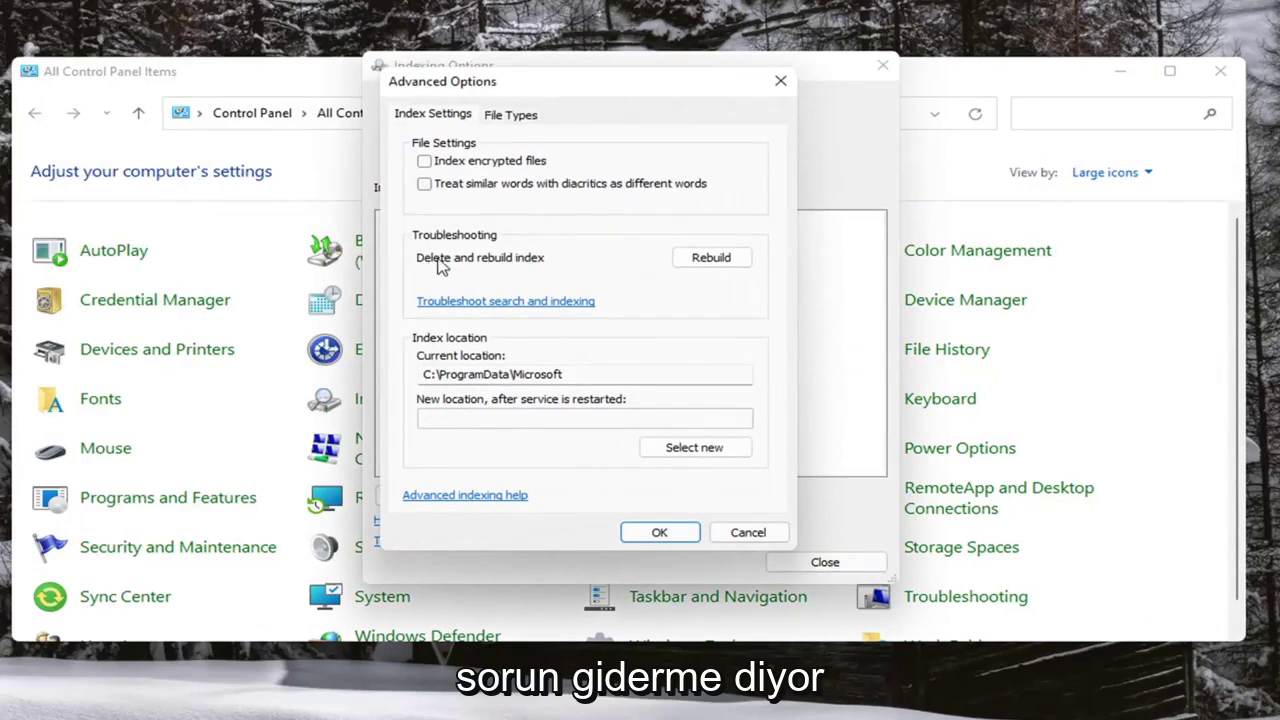
pyautogui.click(705, 258)
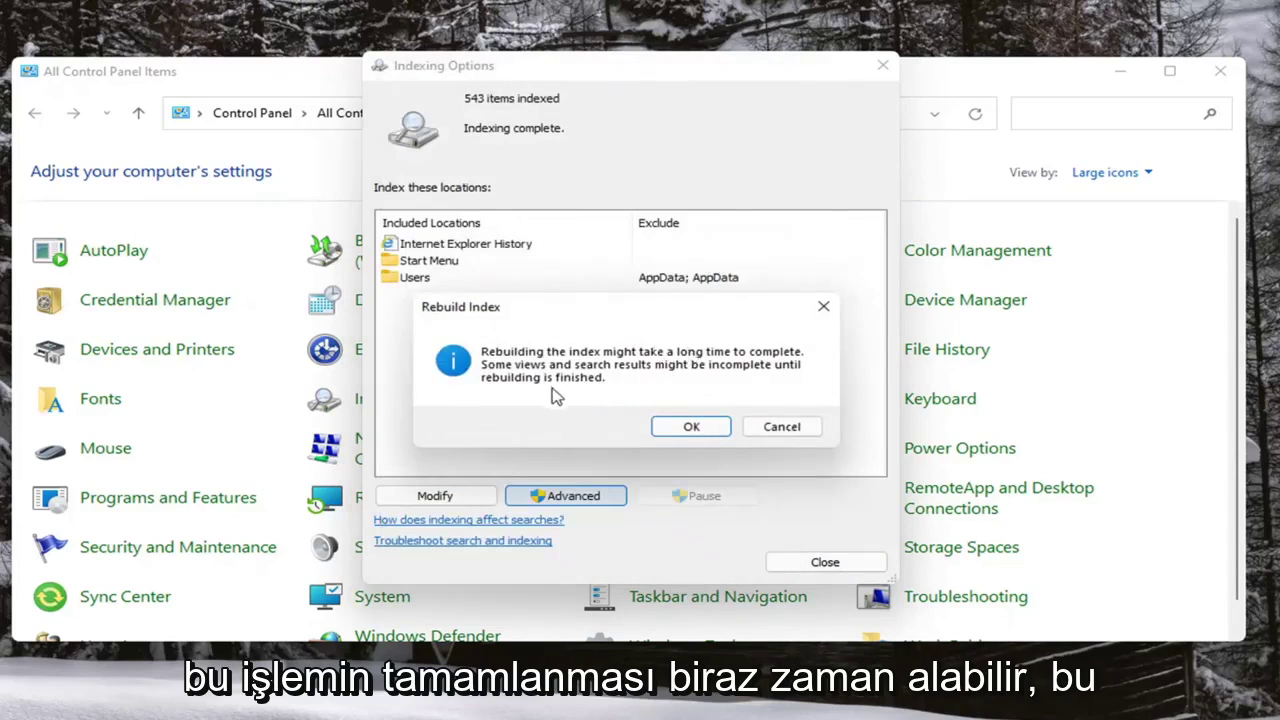
pyautogui.click(688, 427)
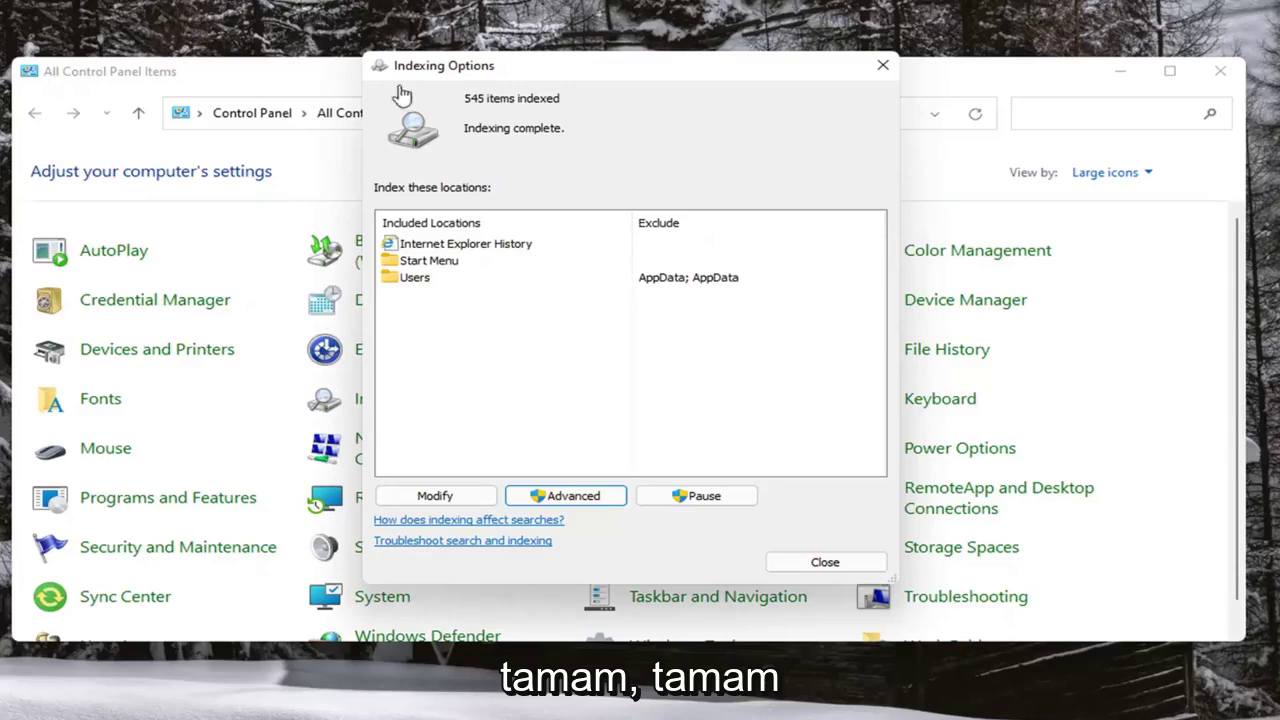
pyautogui.click(826, 563)
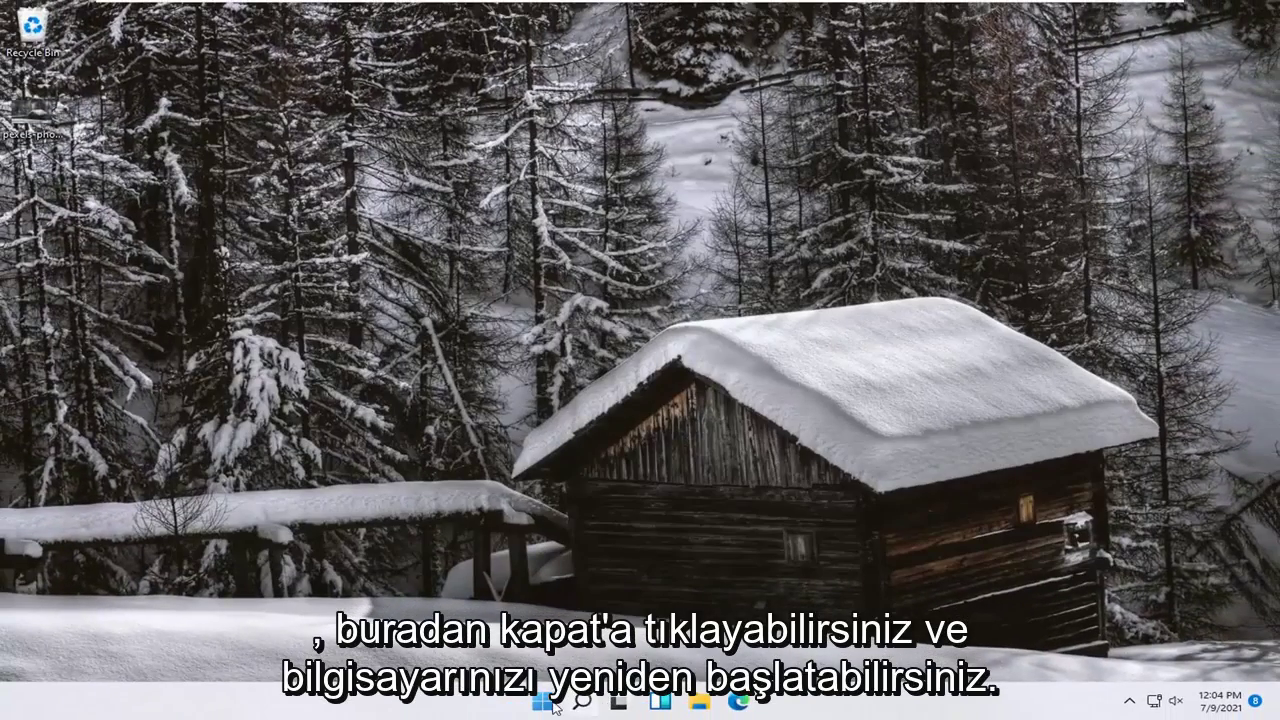
# - Close the remaining Control Panel window and restart the computer
pyautogui.rightClick(555, 707)
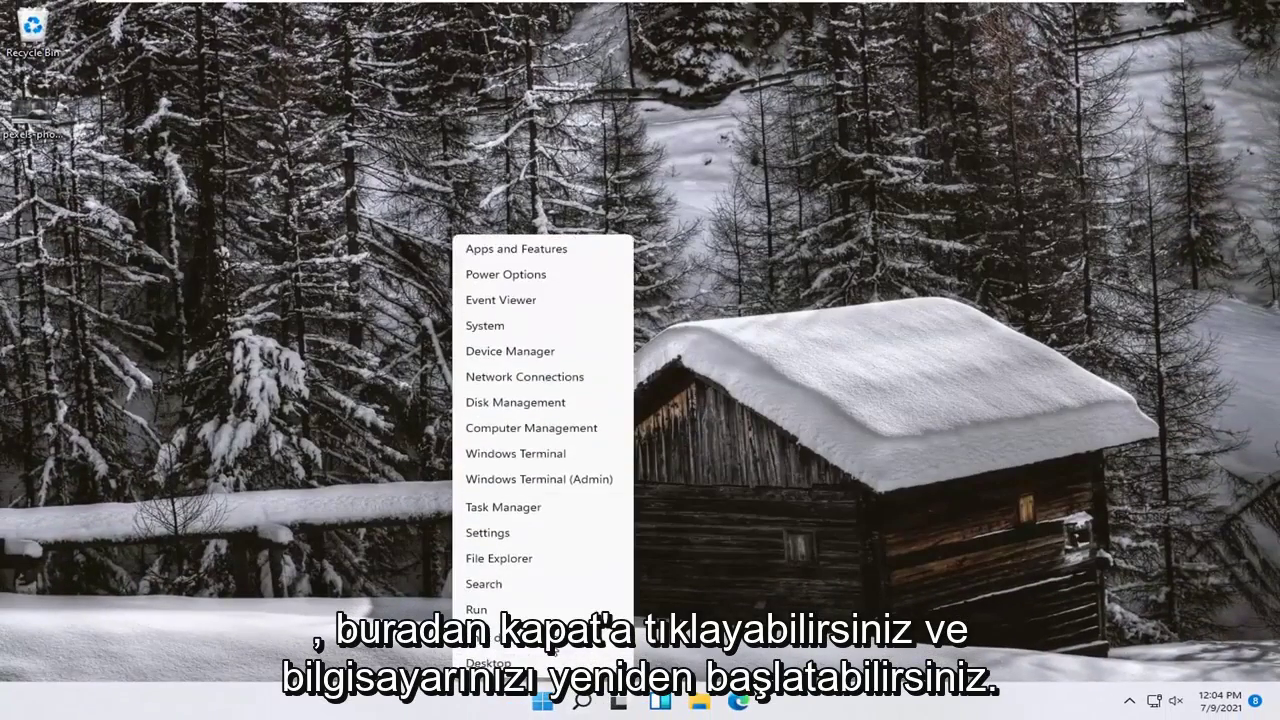
pyautogui.moveTo(609, 640)
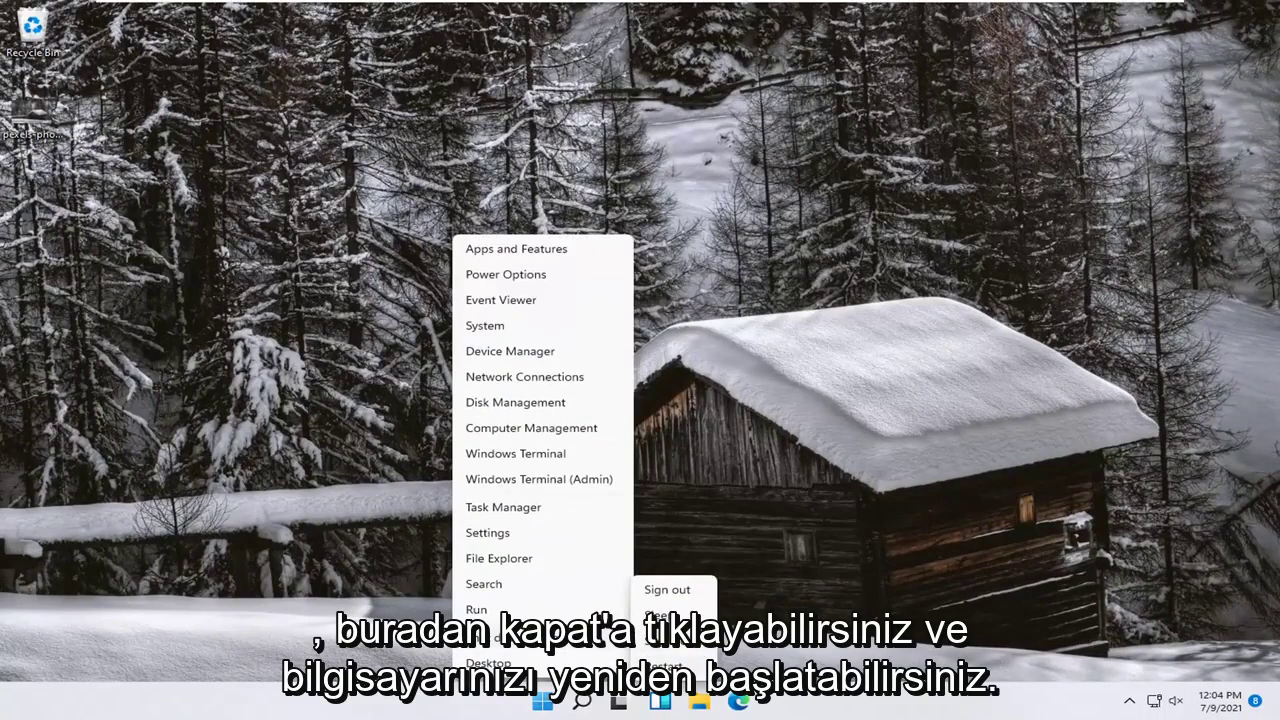
pyautogui.click(665, 666)
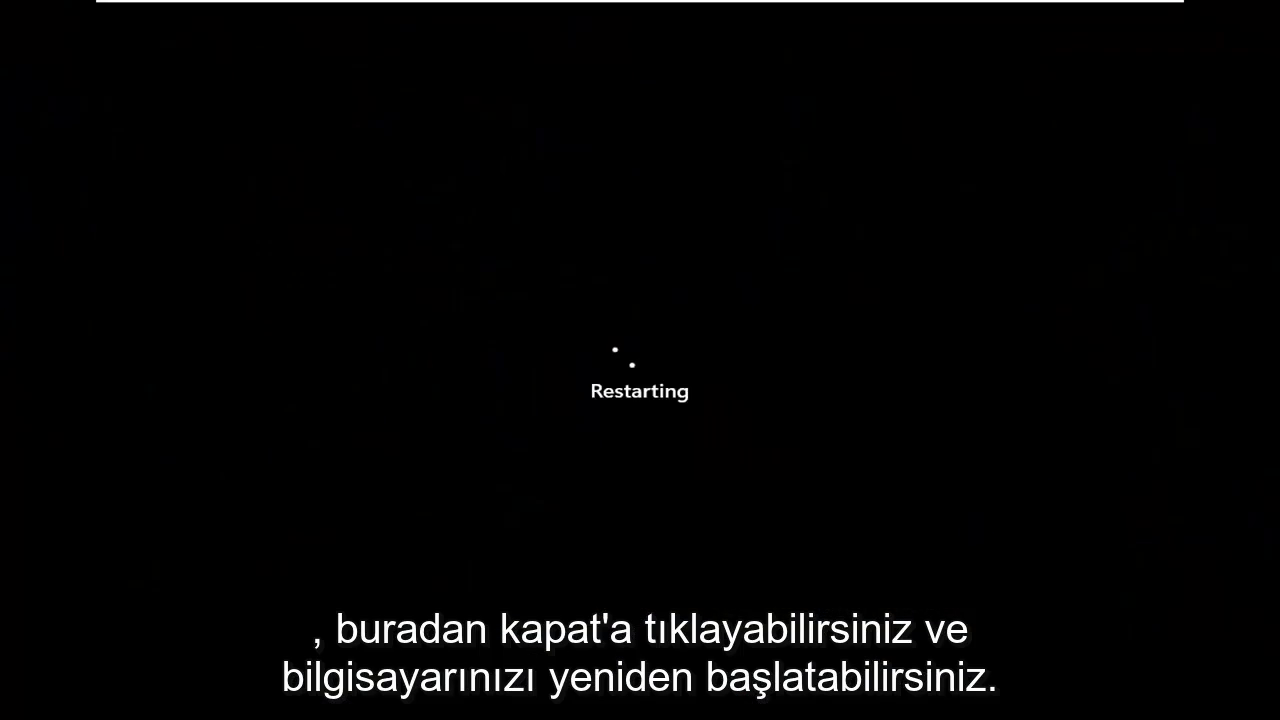